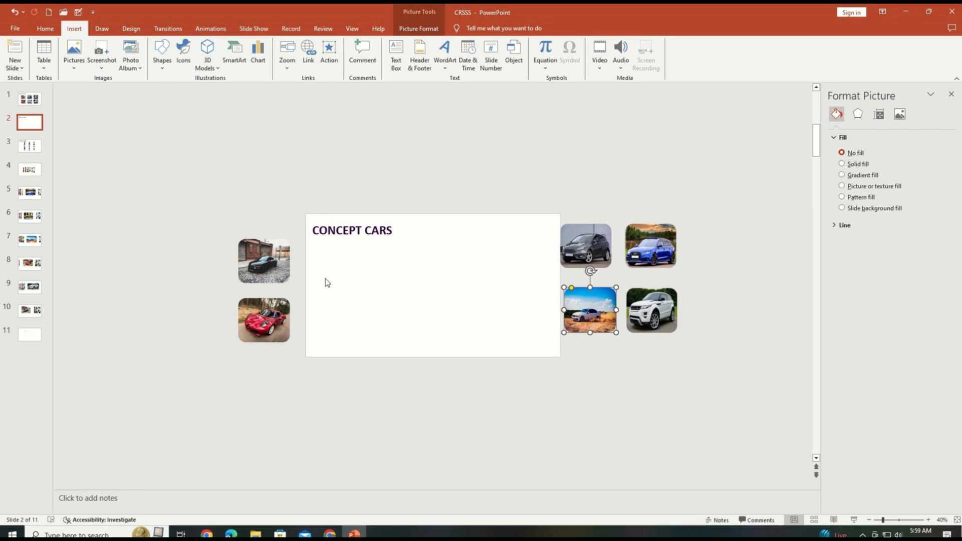
Arrange the six car pictures from beside the slide into two rows of three beneath the CONCEPT CARS title.
left_click_drag(273, 259, 356, 264)
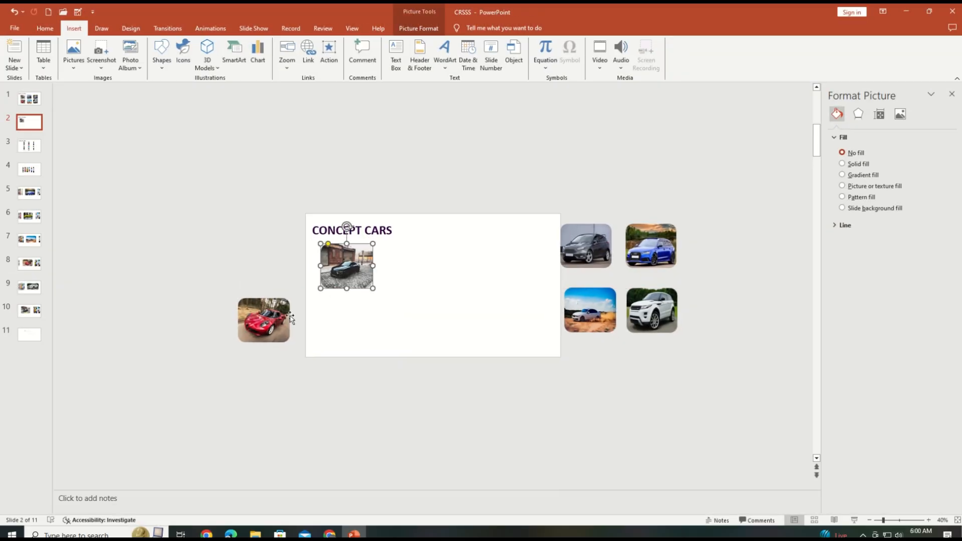
left_click_drag(263, 318, 346, 318)
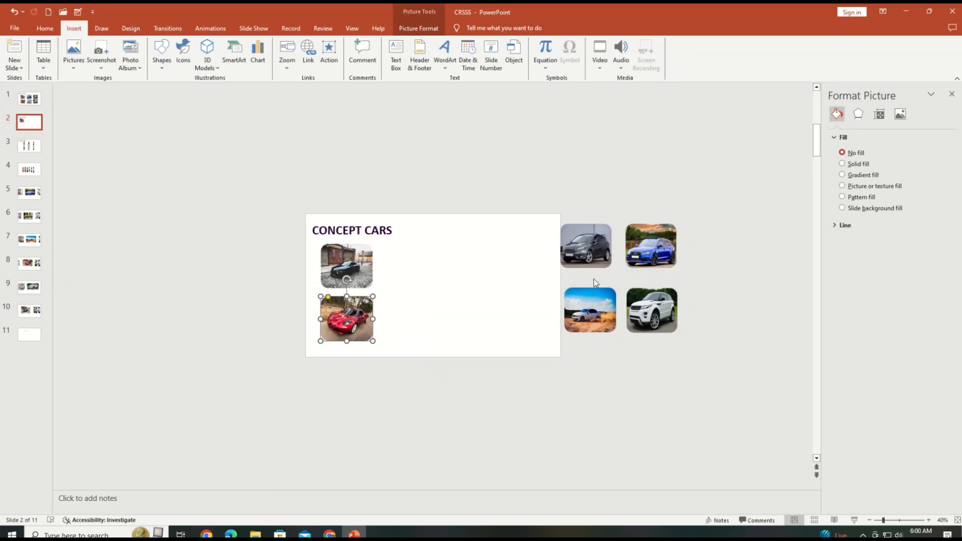
left_click_drag(608, 253, 439, 271)
left_click_drag(665, 242, 513, 262)
left_click_drag(424, 261, 429, 261)
left_click_drag(590, 310, 425, 318)
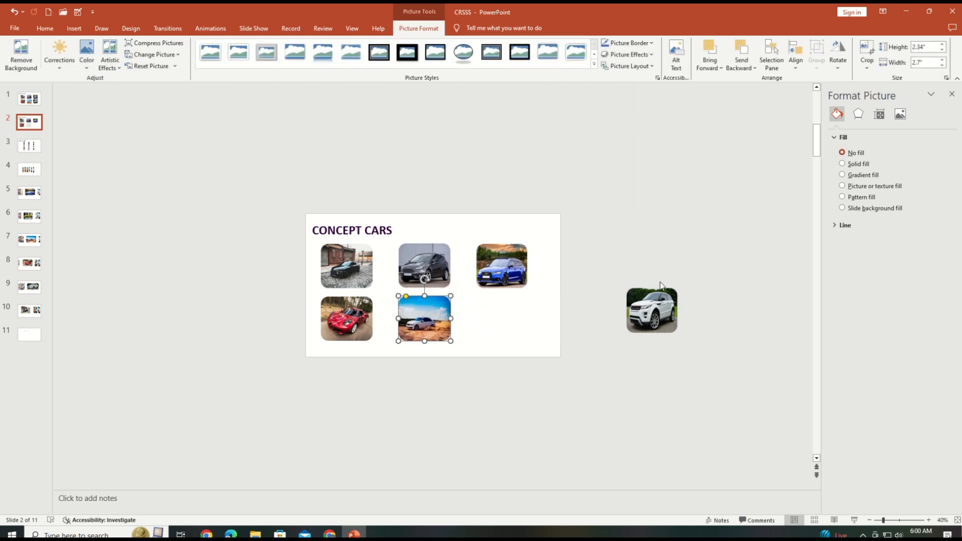
left_click_drag(660, 286, 506, 318)
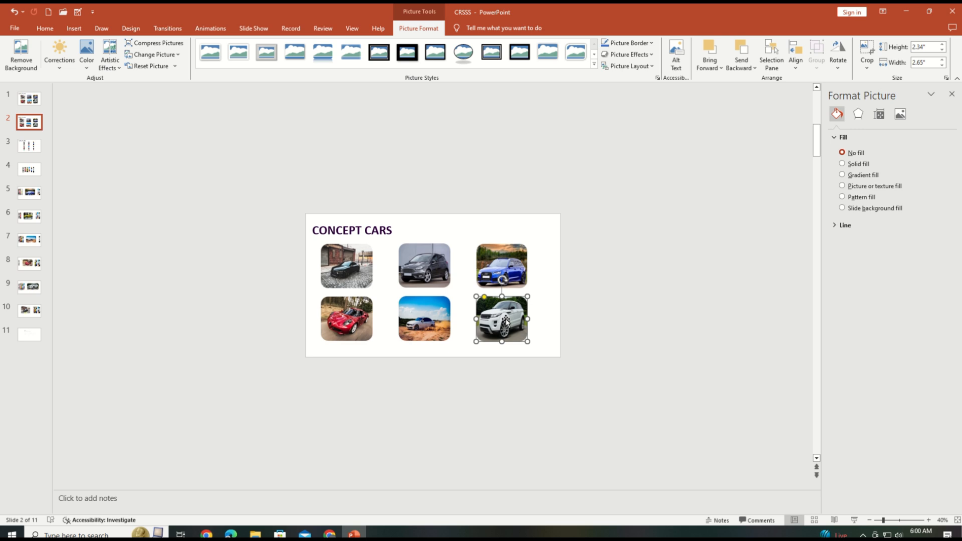
Insert the black car picture from the Downloads folder onto the slide.
left_click(73, 28)
left_click(73, 53)
left_click(83, 93)
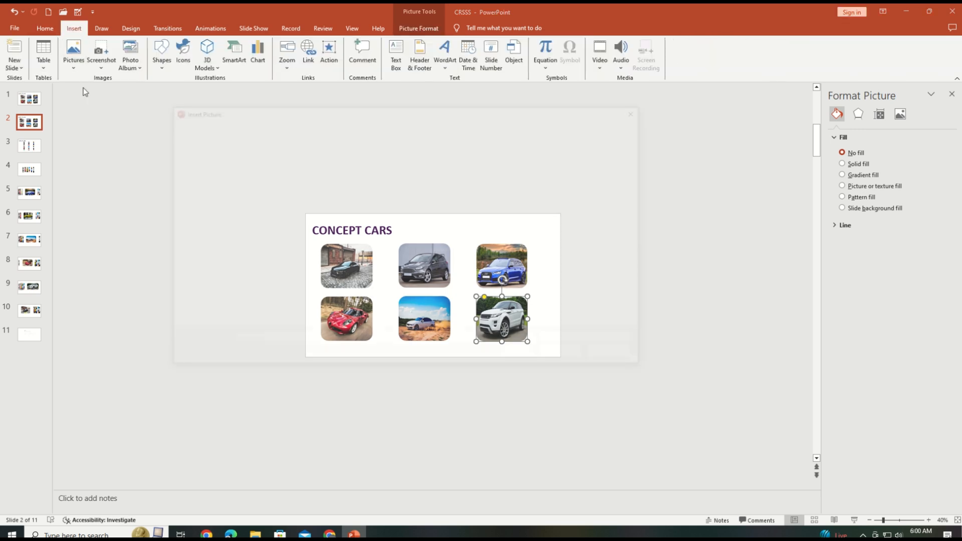
left_click(220, 257)
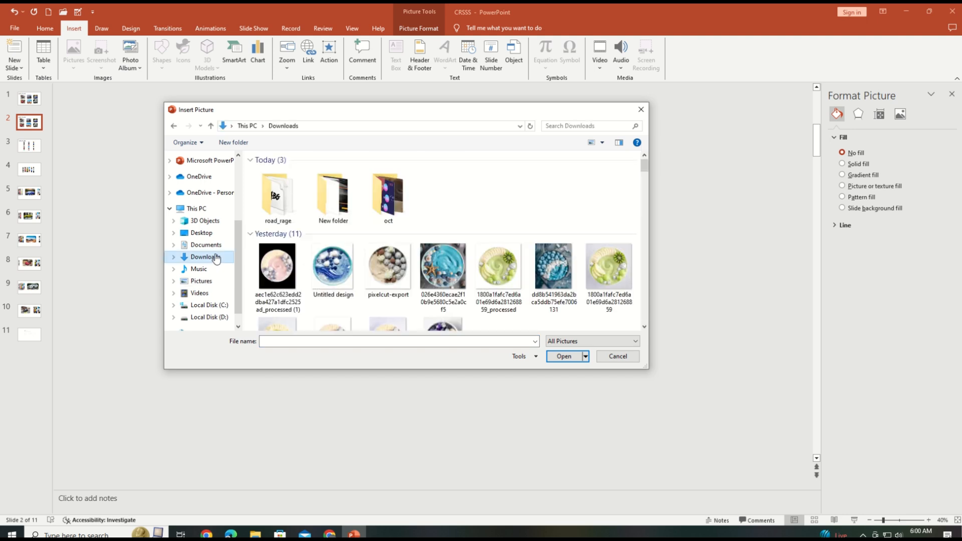
scroll(331, 257, "down", 3)
double_click(389, 225)
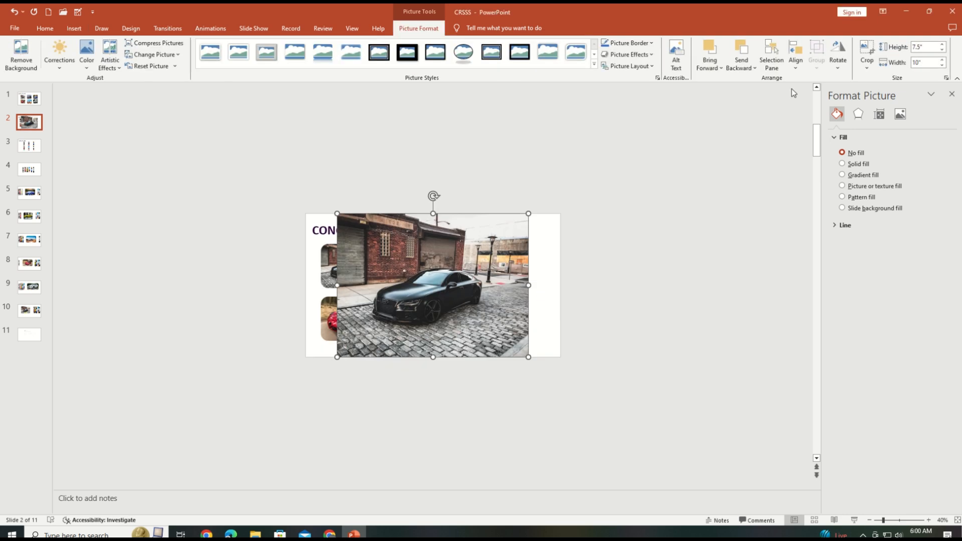
Crop the inserted black car picture to the rounded rectangle shape, then resize and reposition it.
left_click(873, 68)
mouse_move(875, 94)
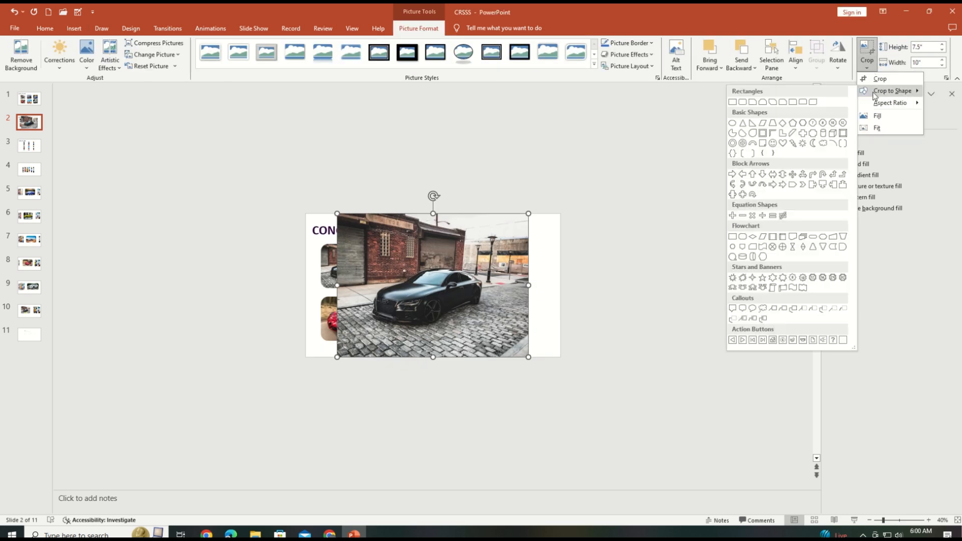
left_click(742, 102)
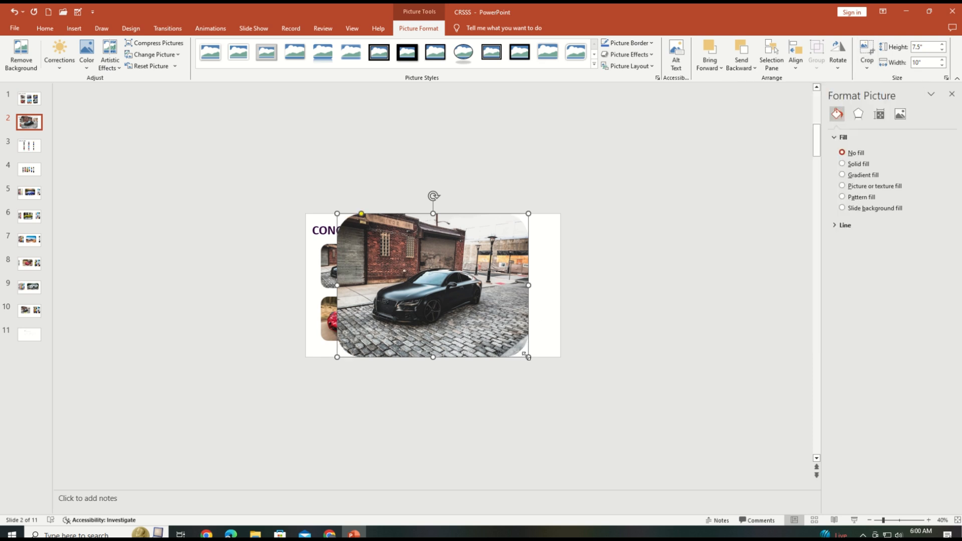
left_click_drag(529, 357, 695, 274)
mouse_move(590, 182)
left_mouse_down()
mouse_move(615, 184)
mouse_move(595, 184)
left_mouse_up()
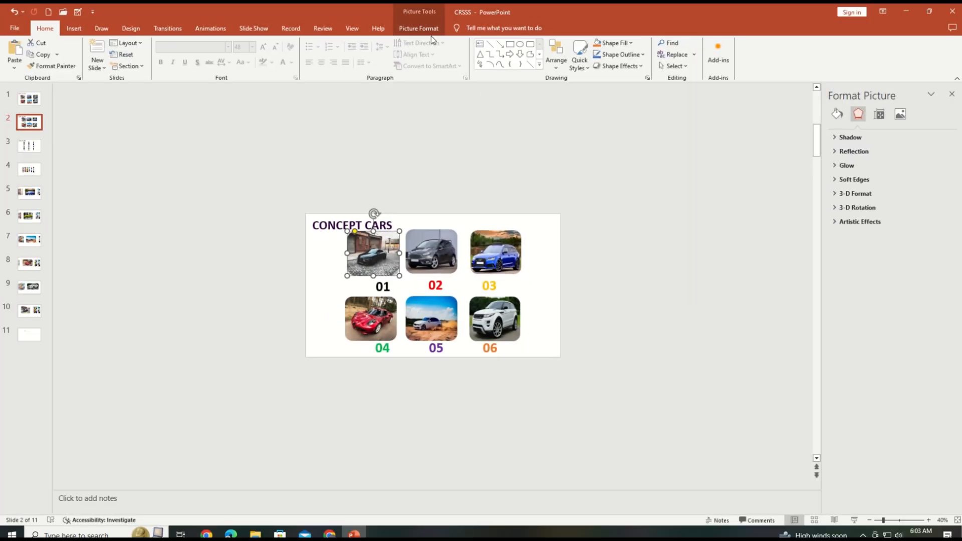
Apply the Fit crop option to the black car picture above 01 and narrow its crop to 1.32" wide.
left_click(431, 30)
left_click(867, 64)
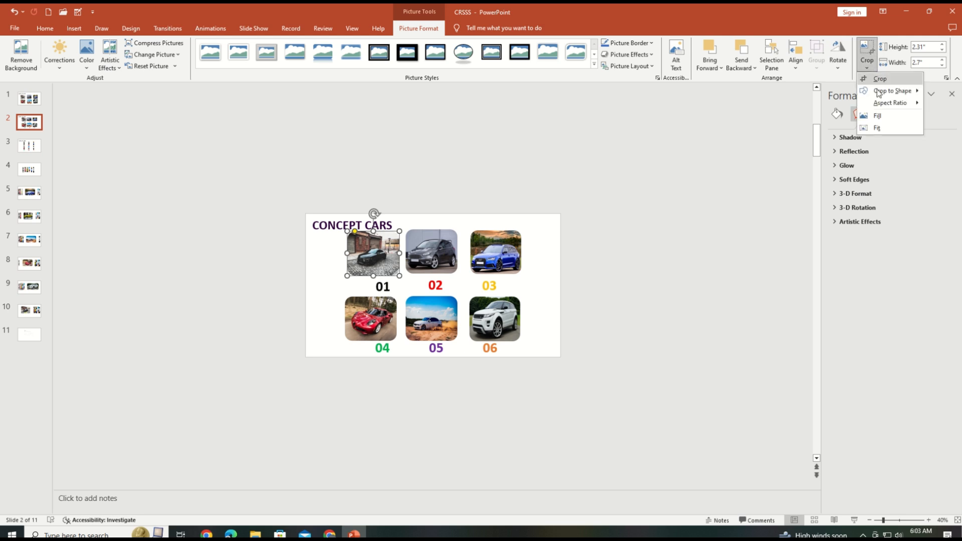
left_click(878, 128)
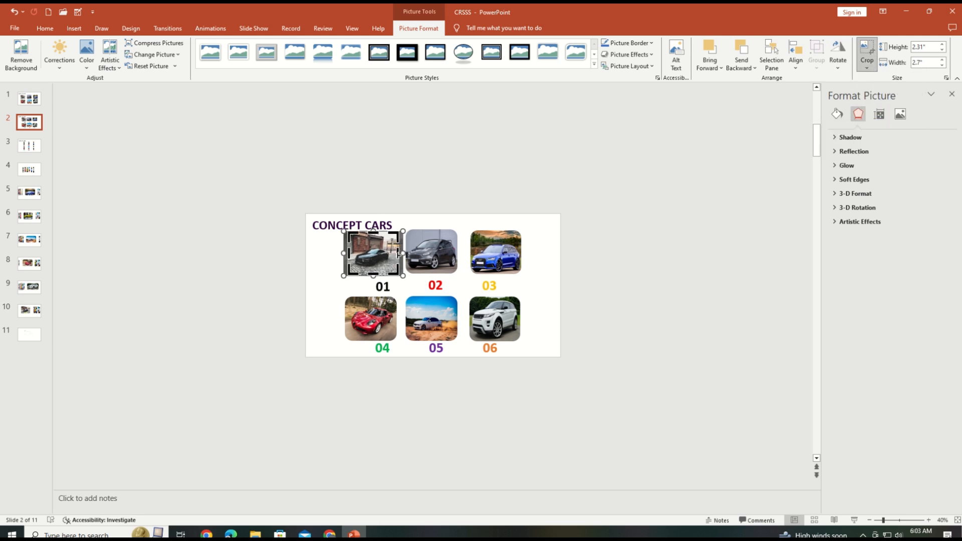
mouse_move(399, 254)
left_mouse_down()
mouse_move(366, 253)
mouse_move(385, 256)
left_mouse_up()
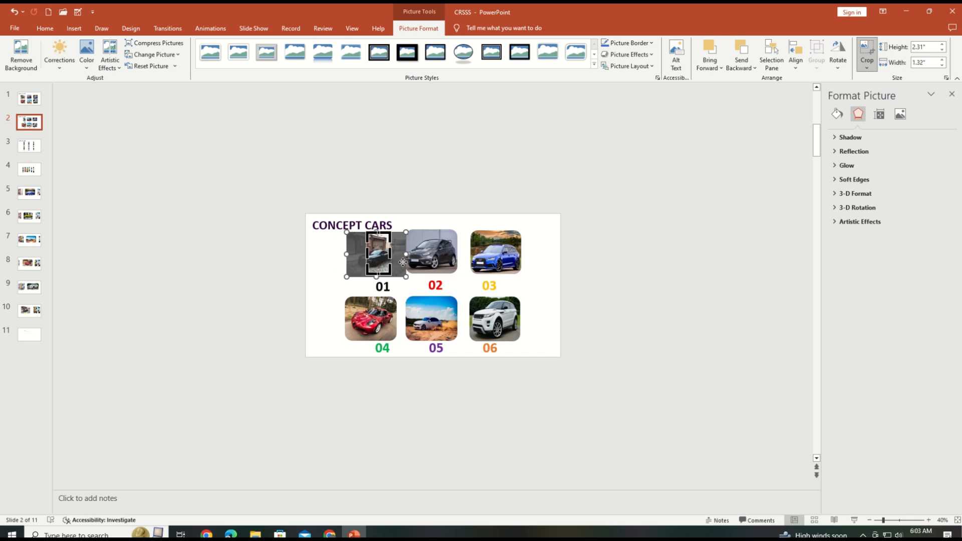
Apply the Fill crop option to the grey car picture above 02 and crop both sides to a narrow portrait shape.
left_click(432, 262)
left_click(860, 67)
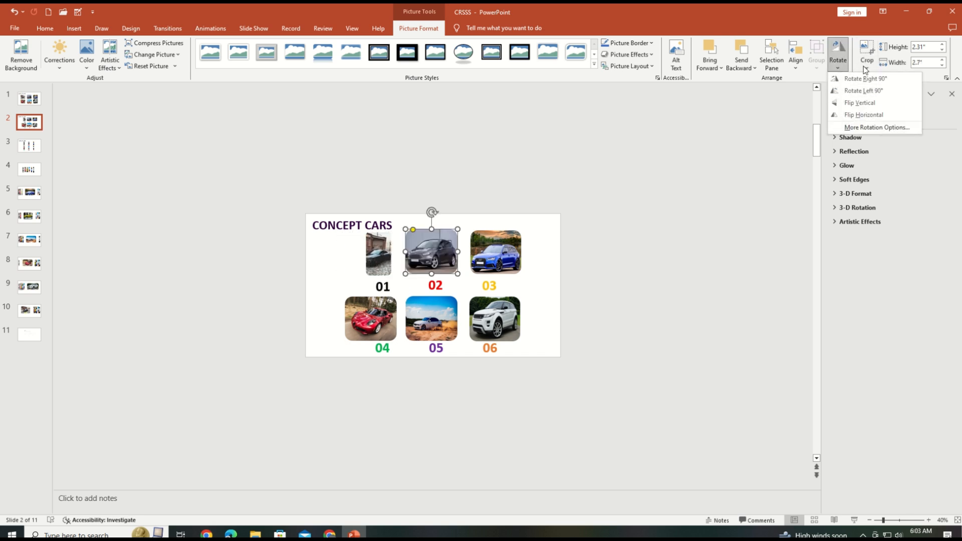
left_click(878, 117)
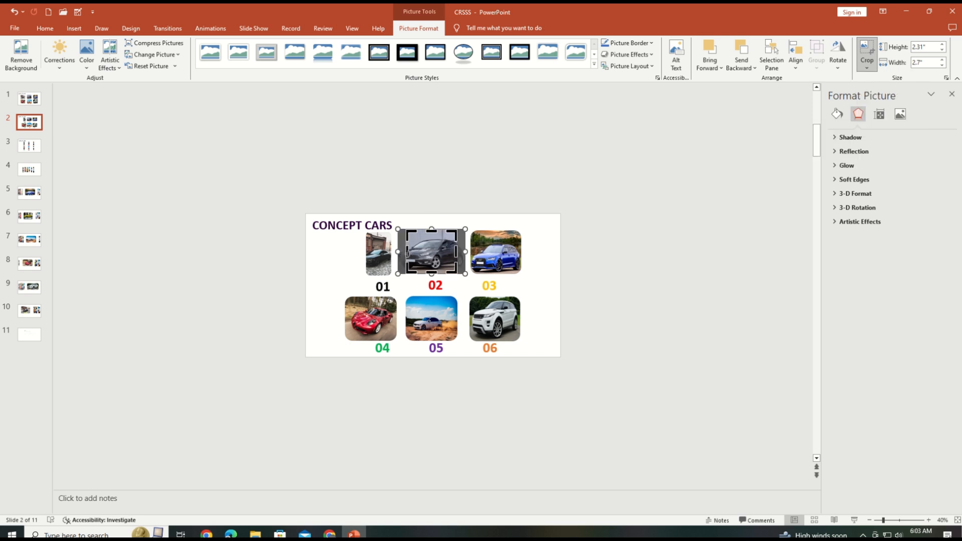
left_click_drag(407, 254, 447, 255)
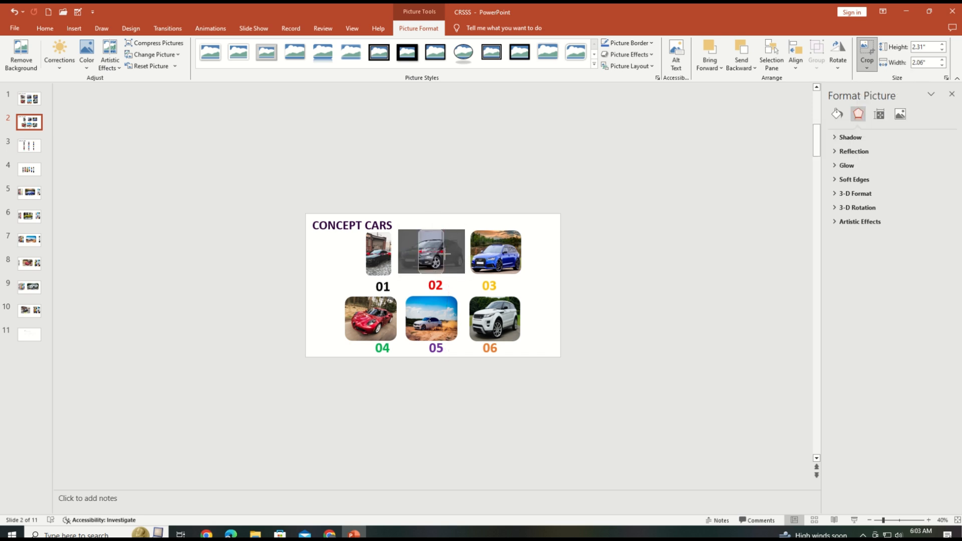
Apply the Fill crop option to the blue car picture above 03 and narrow its crop to 1.32" wide.
left_click(479, 260)
left_click(868, 67)
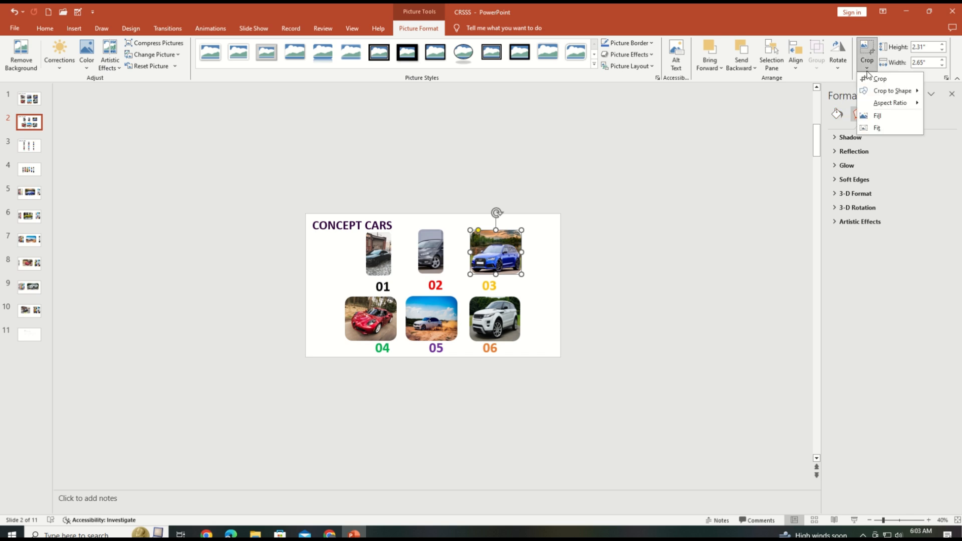
left_click(879, 116)
left_click_drag(471, 252, 515, 255)
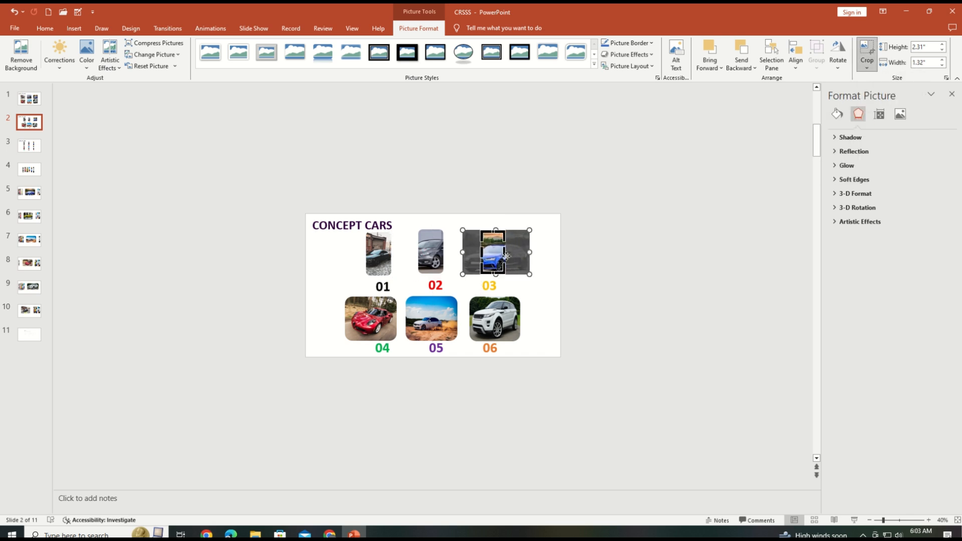
Apply the Fill crop option to the red car picture above 04 and crop its sides to match the narrow pictures.
left_click(364, 320)
left_click(867, 67)
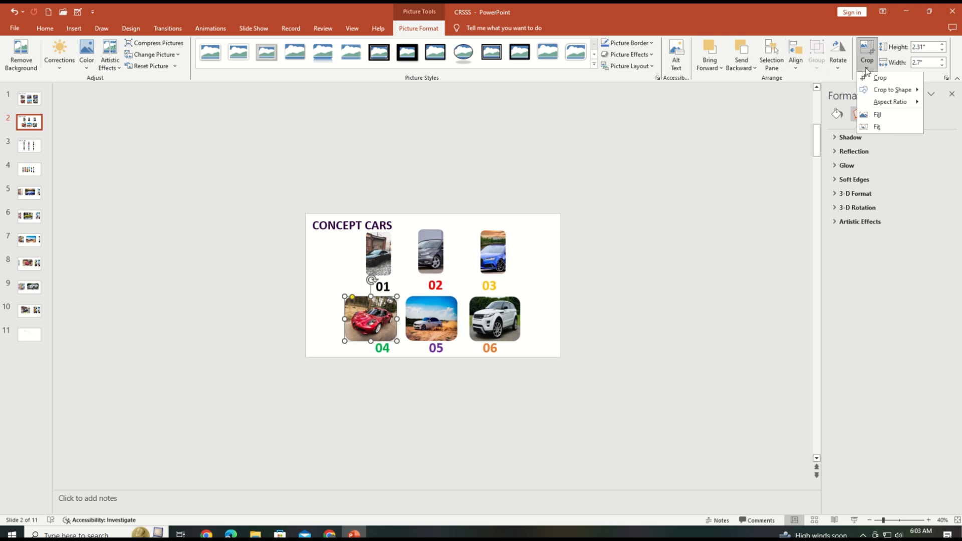
left_click(877, 115)
left_click_drag(346, 318, 366, 321)
Crop the picture above 05 with Fill to 1.32" wide and align it with the picture above 02.
left_click(427, 321)
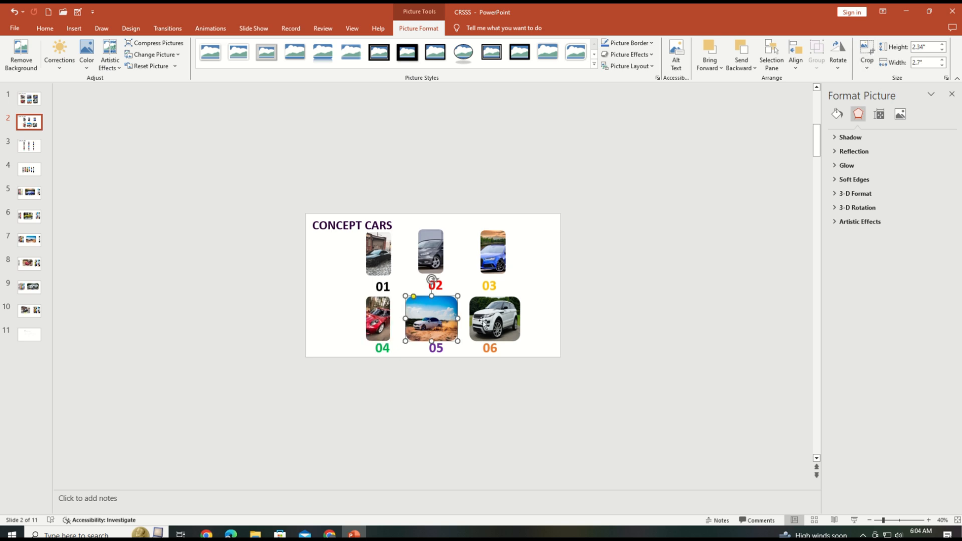
left_click(867, 68)
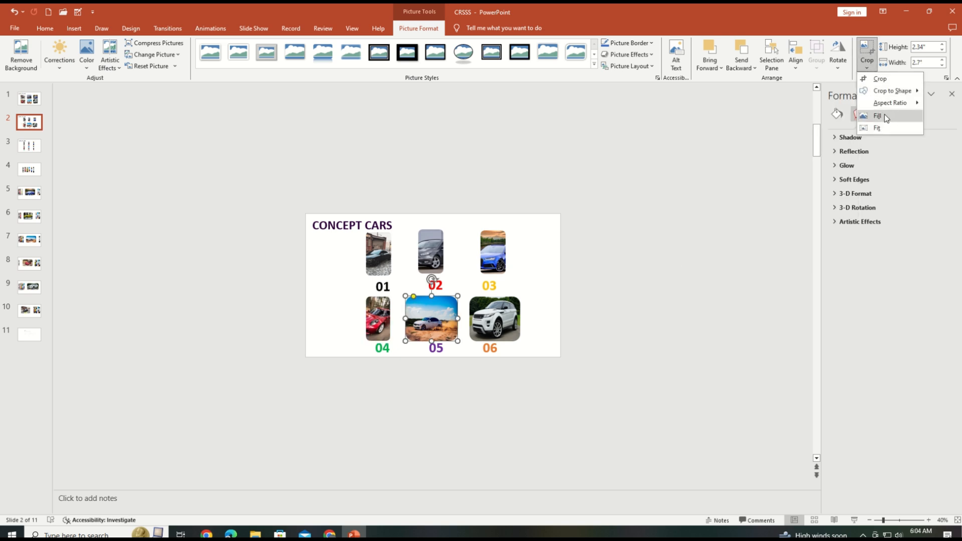
left_click(879, 114)
left_click_drag(463, 318, 434, 316)
left_click(454, 382)
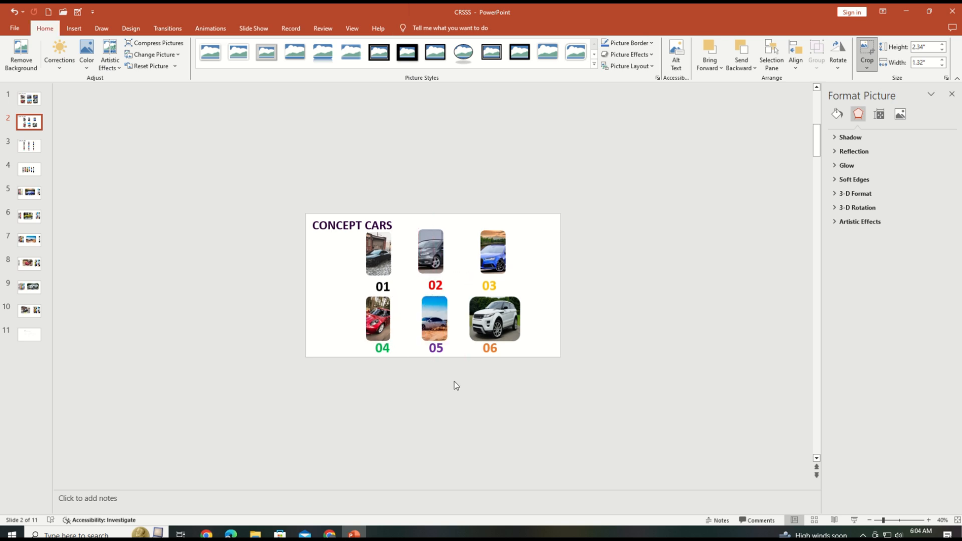
left_click(435, 326)
Center the number labels 02 and 05 beneath their car pictures in the middle column.
left_click(436, 350)
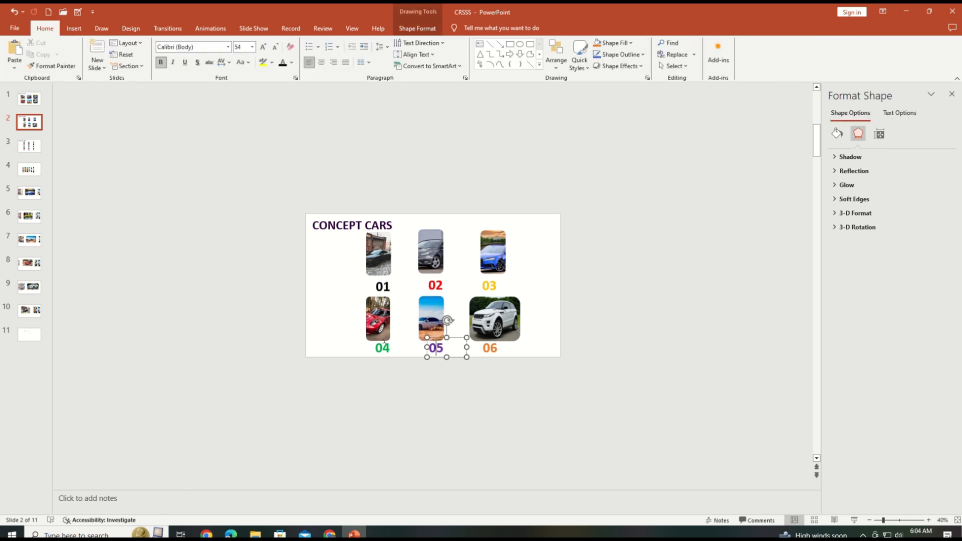
left_click(436, 281)
left_click_drag(435, 276, 429, 275)
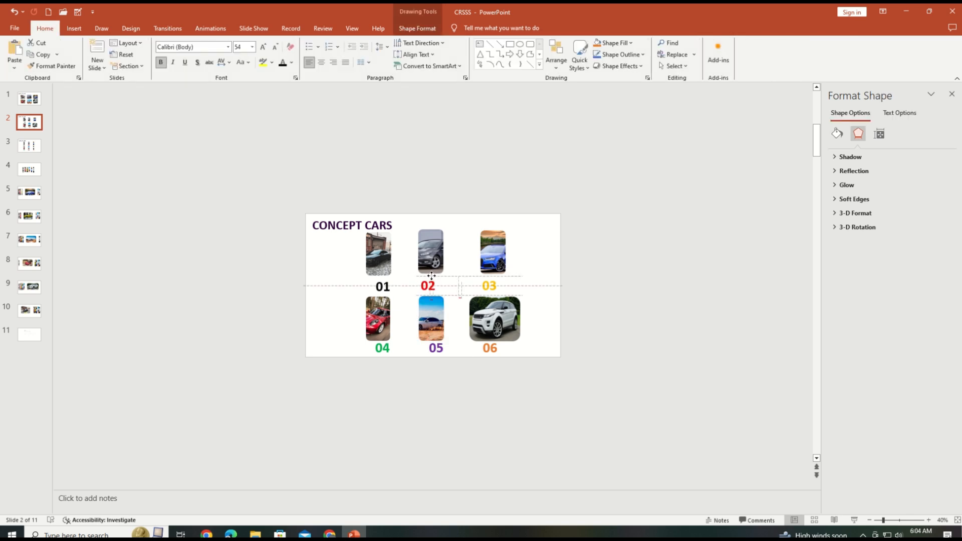
left_click(436, 348)
left_click_drag(435, 338, 431, 338)
left_click(435, 286)
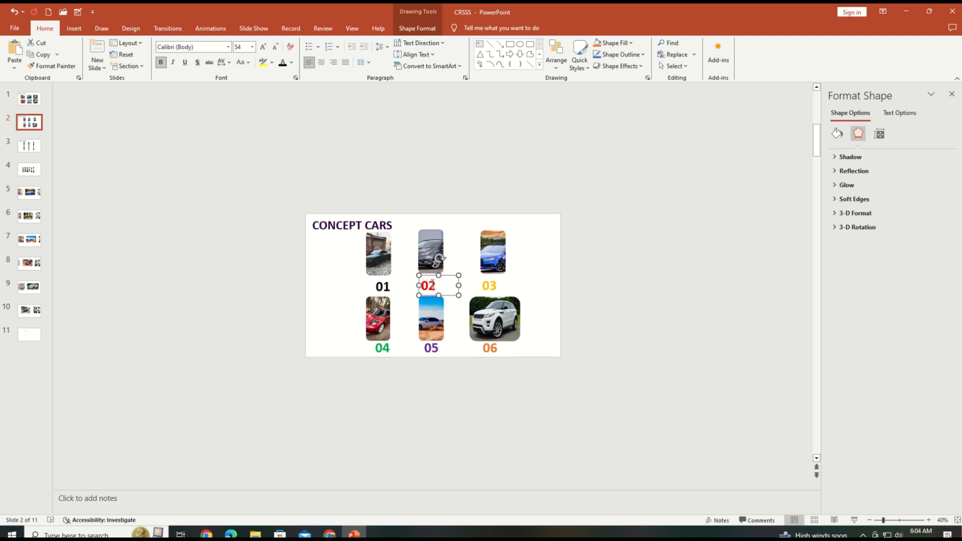
left_click_drag(428, 277, 431, 277)
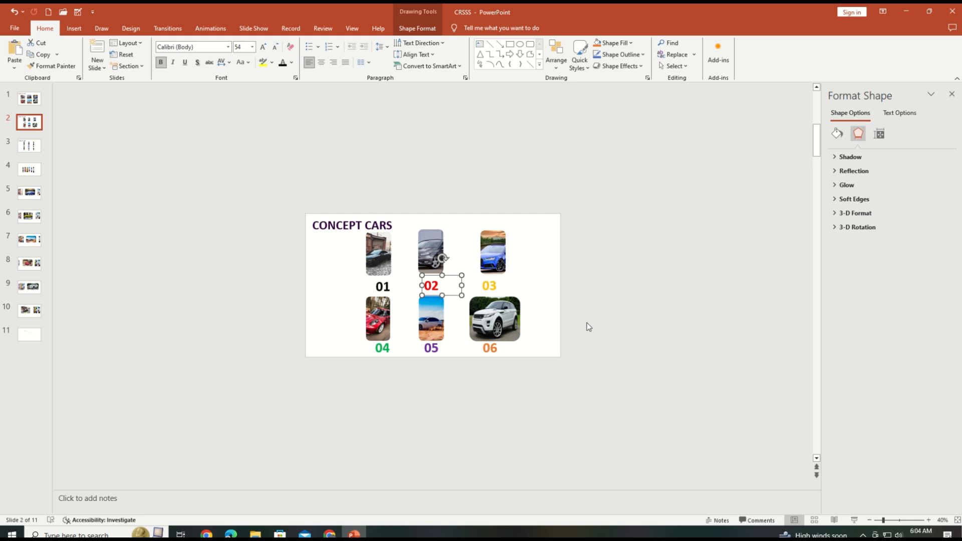
Center the number labels 01 and 04 beneath their car pictures in the first column.
left_click(383, 283)
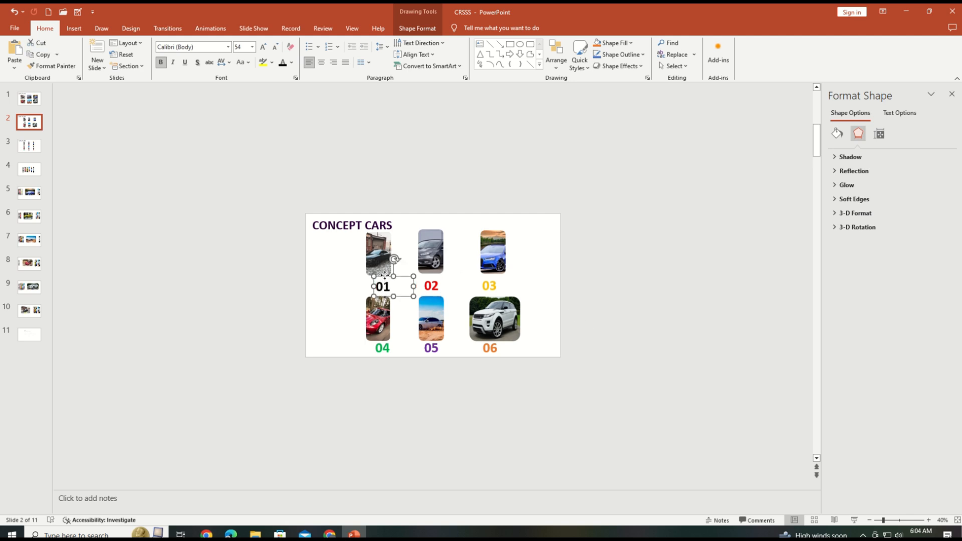
left_click_drag(385, 275, 380, 273)
left_click(378, 347)
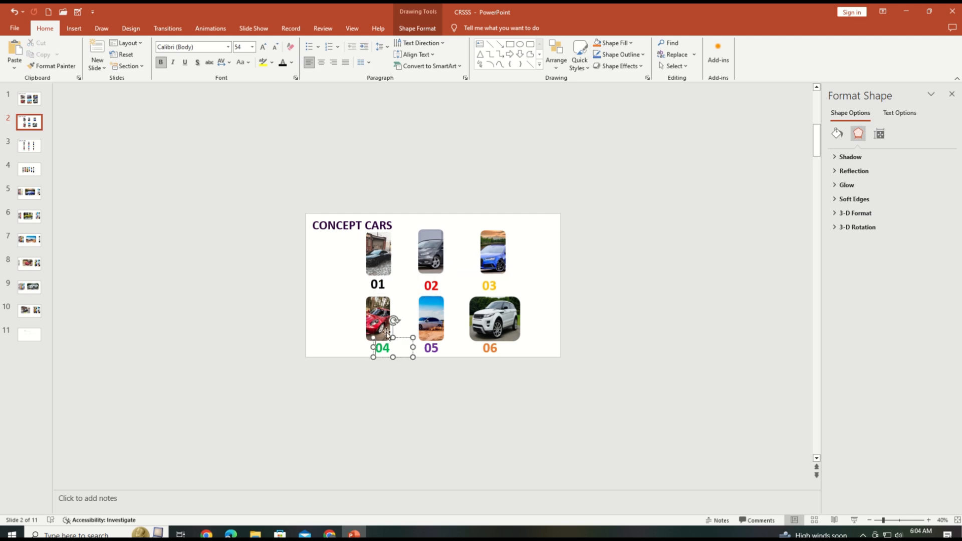
left_click_drag(388, 339, 384, 338)
Crop the sides of the white car picture above 06 to a narrow portrait shape.
left_click(495, 319)
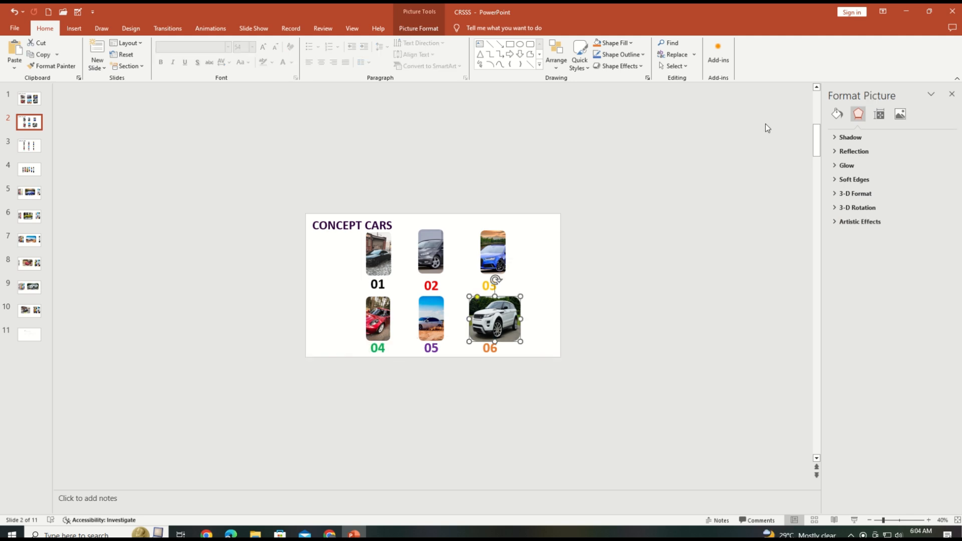
left_click(419, 28)
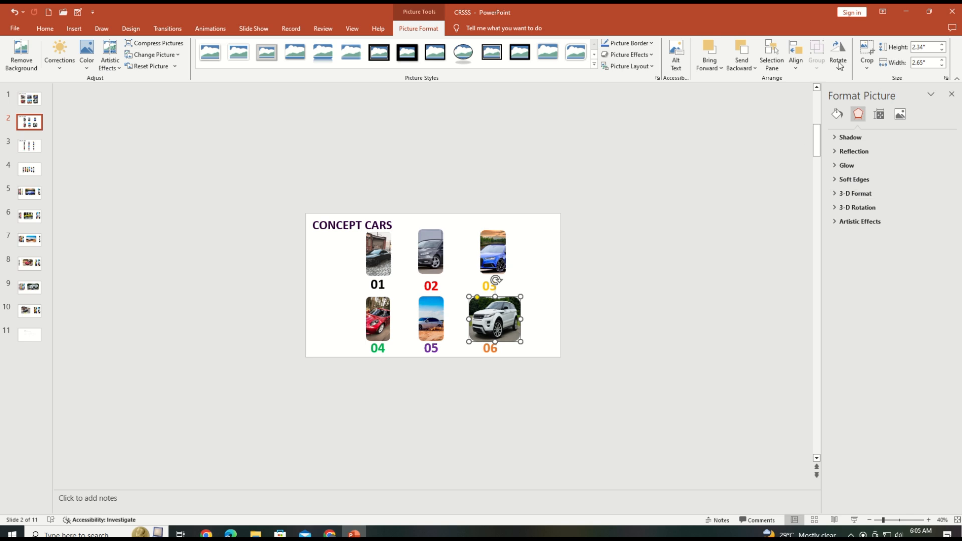
left_click(867, 65)
left_click(875, 77)
left_click_drag(522, 322, 481, 318)
left_click(510, 352)
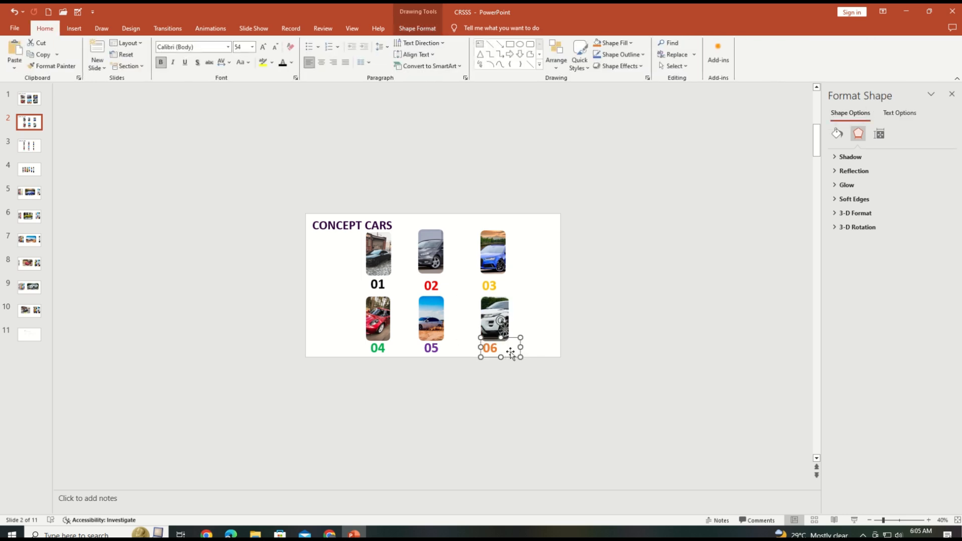
left_click(535, 311)
Nudge the number labels 03 and 06 to the right to center them under their car pictures.
left_click(489, 282)
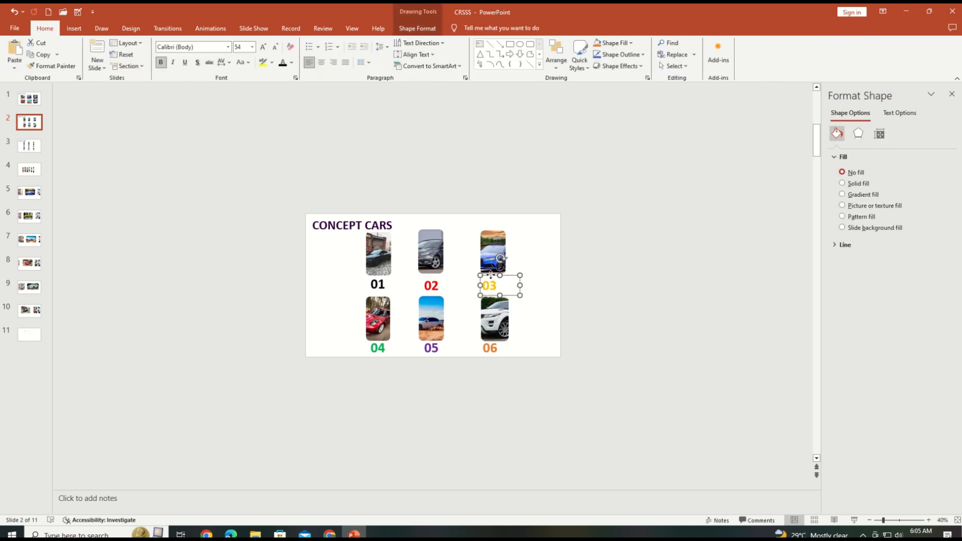
left_click_drag(490, 281, 492, 273)
left_click_drag(493, 337, 498, 338)
Move the blue and white car pictures closer to the middle column and shift labels 03 and 06 together beneath them.
left_click_drag(495, 261, 488, 260)
left_click_drag(498, 312, 490, 312)
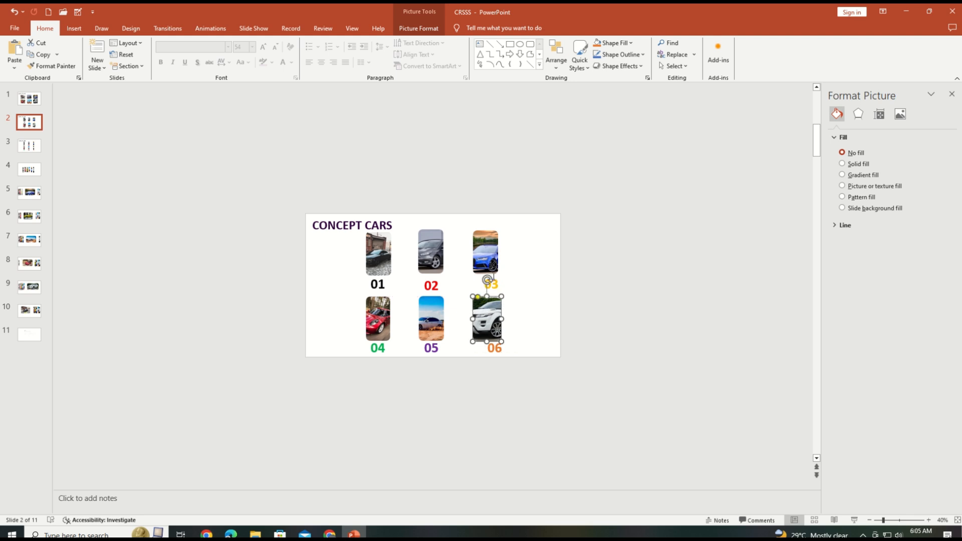
left_click(494, 276)
left_click(504, 338, "shift")
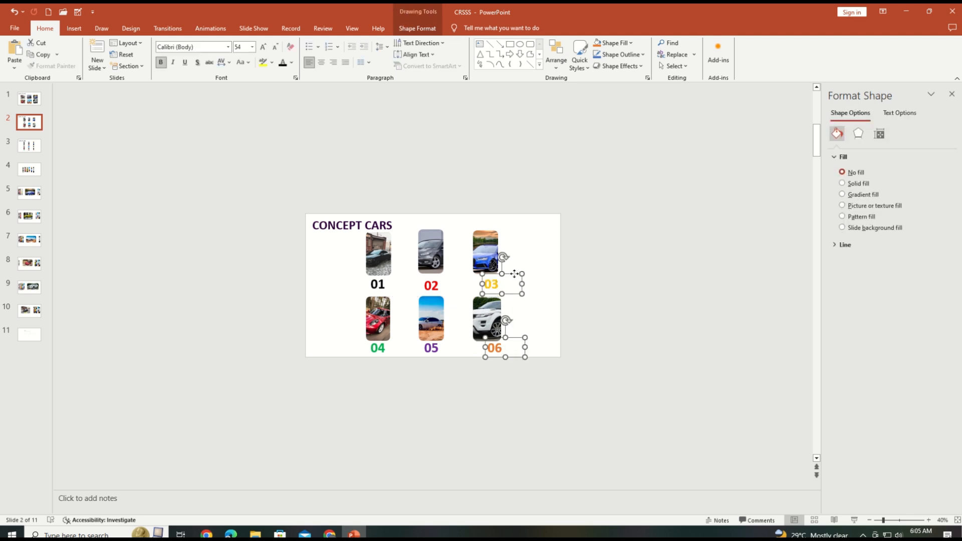
left_click_drag(514, 274, 508, 277)
left_click(498, 360)
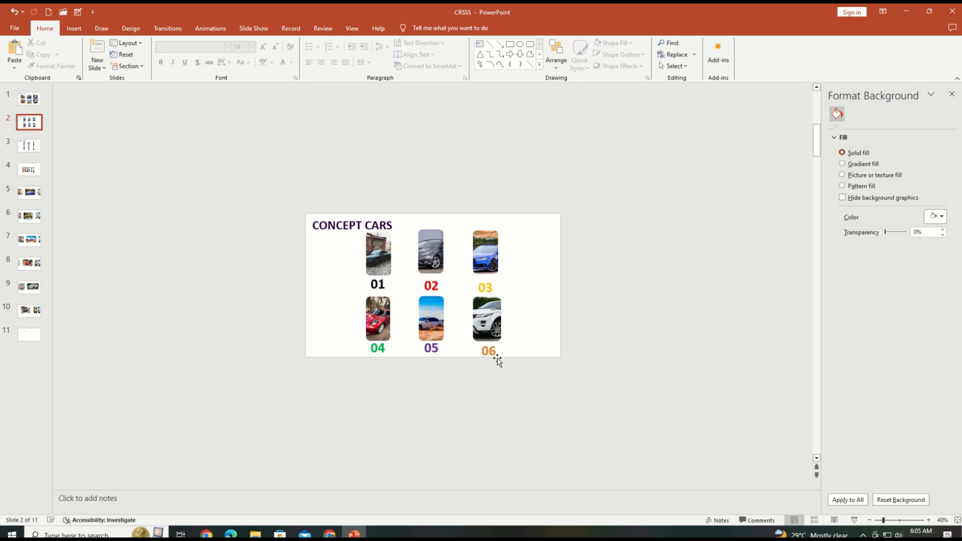
Nudge the number label 06 slightly left to center it beneath the white car picture.
left_click(498, 360)
left_click_drag(506, 341, 503, 341)
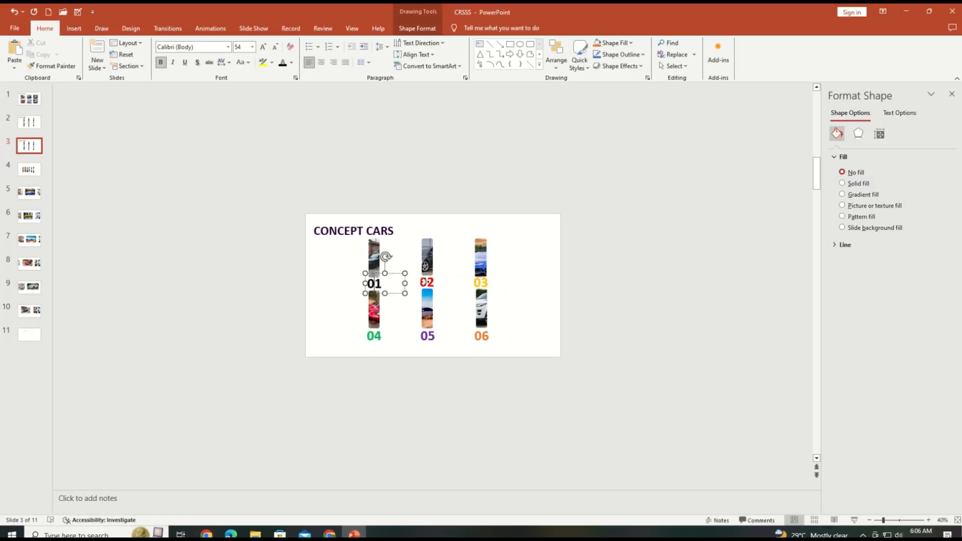
Delete all six number labels, 01 to 06, from slide 3.
left_click(425, 282, "shift")
left_click(481, 282, "shift")
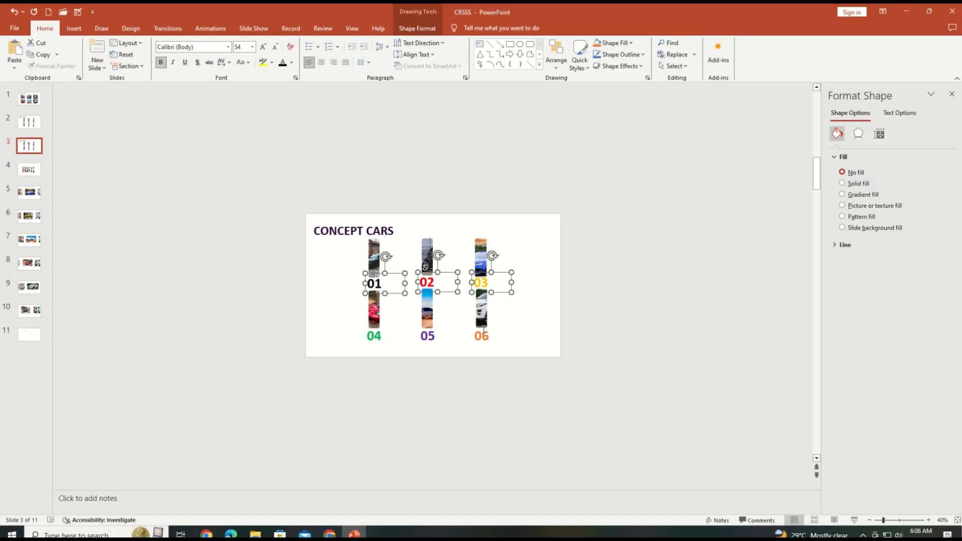
left_click(482, 335, "shift")
left_click(428, 336, "shift")
left_click(377, 339, "shift")
key("Delete")
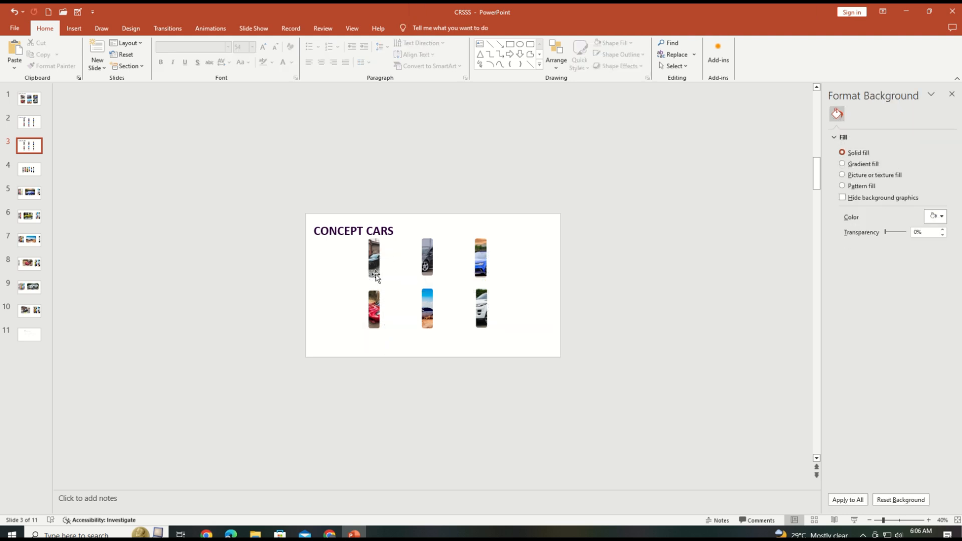
Rearrange the six narrow car pictures on slide 3 into one side-by-side row across the middle, ending with the white car.
left_click_drag(376, 267, 362, 298)
left_click_drag(374, 318, 376, 297)
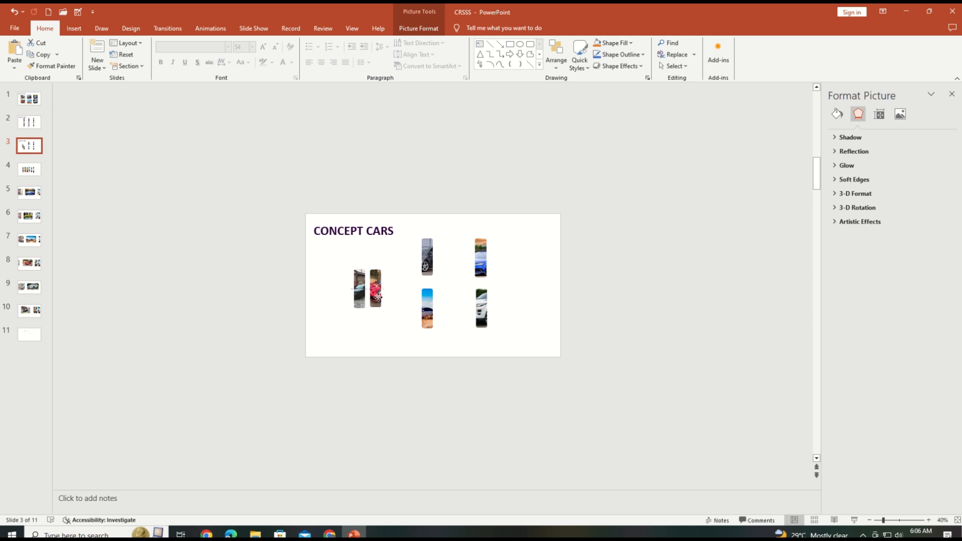
mouse_move(421, 268)
left_mouse_down()
mouse_move(389, 297)
mouse_move(422, 292)
mouse_move(413, 285)
left_mouse_up()
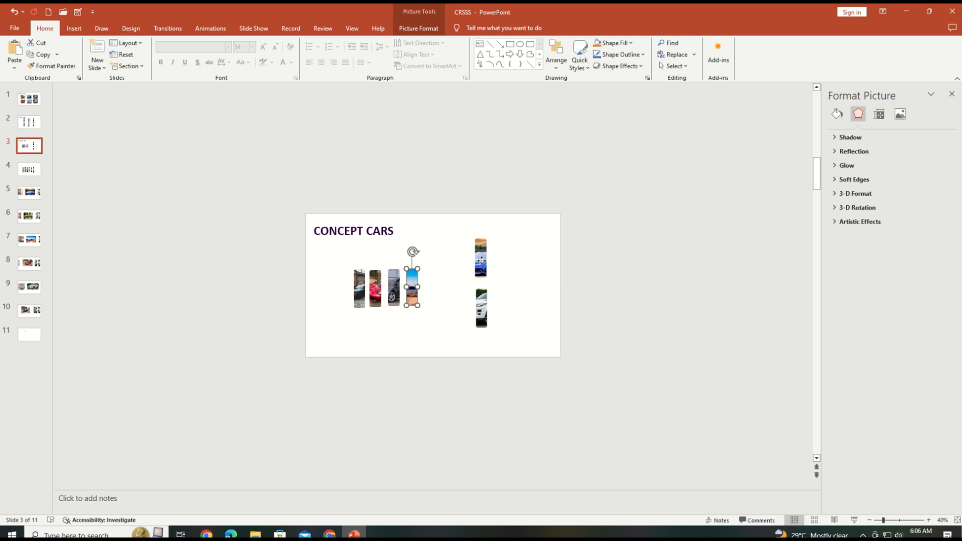
left_click_drag(481, 259, 430, 287)
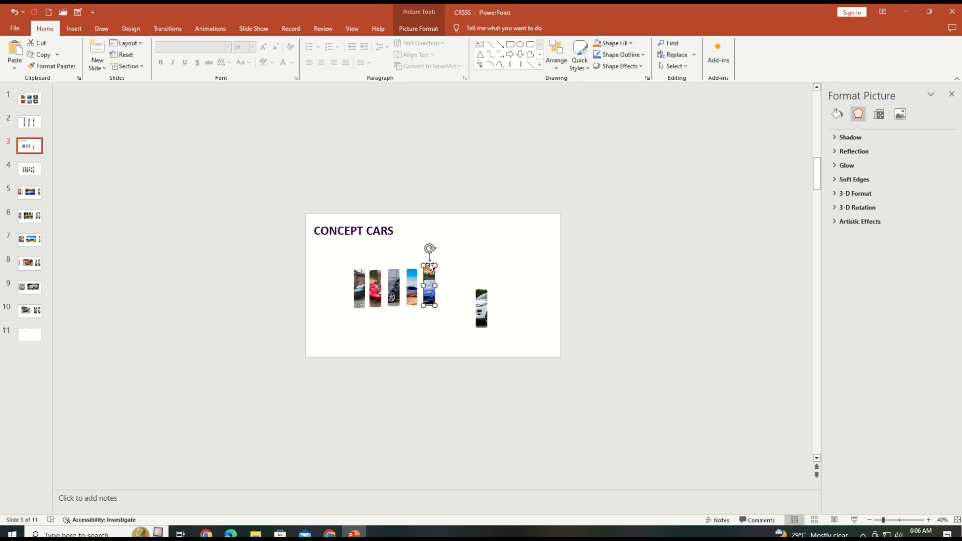
left_click(447, 287)
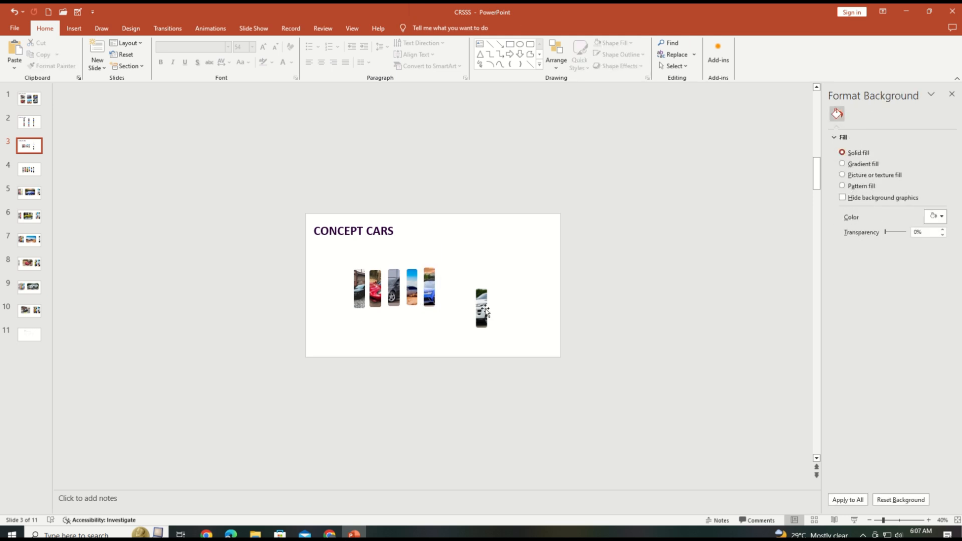
left_click_drag(478, 300, 448, 283)
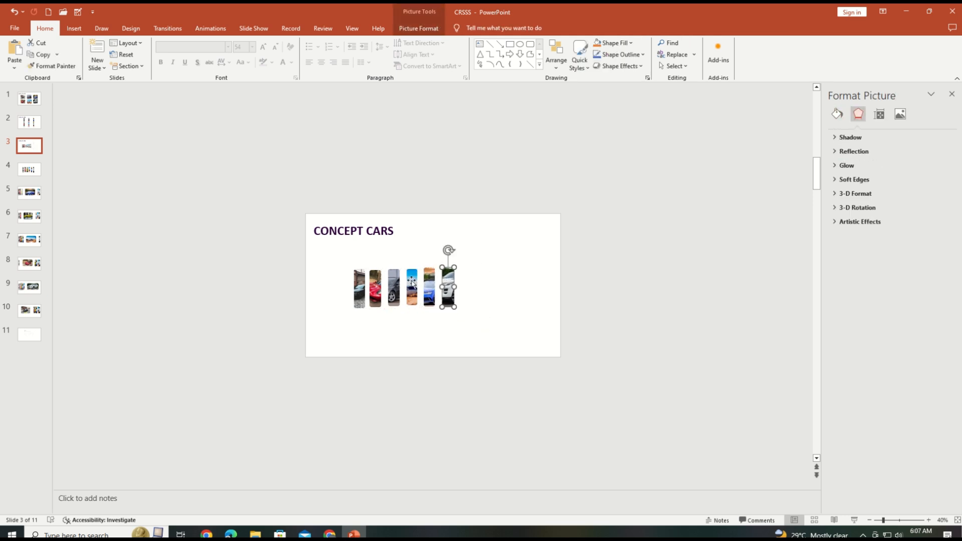
Shift all six car pictures together to the right, toward the horizontal center of the slide.
left_click(360, 296, "shift")
left_click(375, 296, "shift")
left_click(395, 295, "shift")
left_click(412, 296, "shift")
left_click(430, 297, "shift")
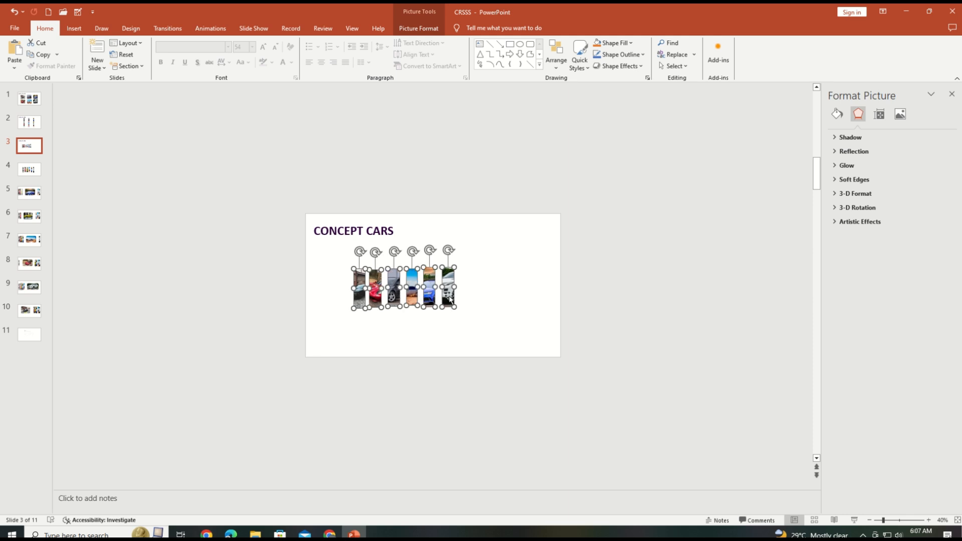
left_click_drag(449, 300, 472, 302)
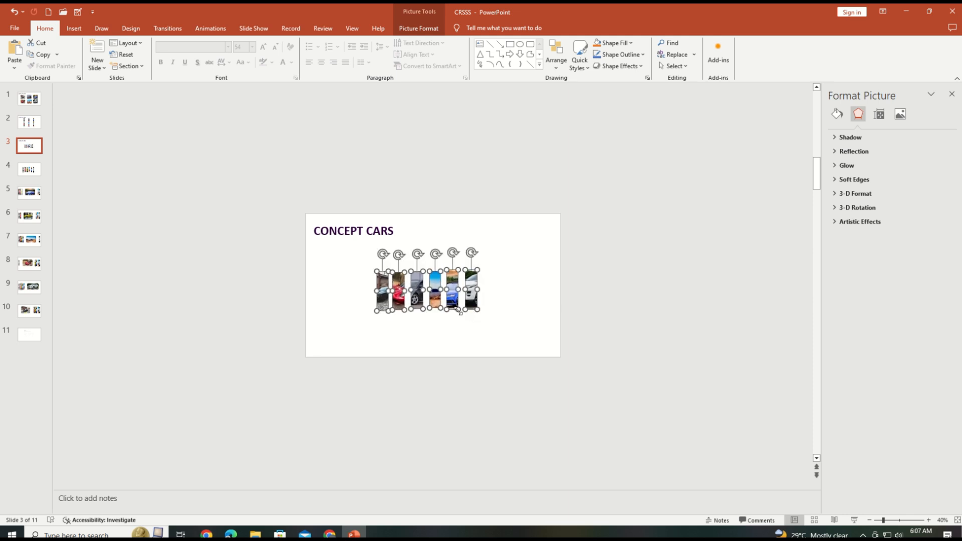
Enlarge the six car pictures together into taller, slightly wider strips.
left_click_drag(437, 310, 438, 324)
left_click_drag(441, 272, 441, 264)
left_click(505, 297)
Reposition the individual car pictures in the row so that only narrow, even gaps remain between them.
mouse_move(473, 291)
left_mouse_down()
mouse_move(481, 290)
mouse_move(459, 291)
left_mouse_up()
left_click_drag(440, 290, 405, 293)
left_click(403, 294)
left_click_drag(386, 295, 384, 295)
left_click(484, 294)
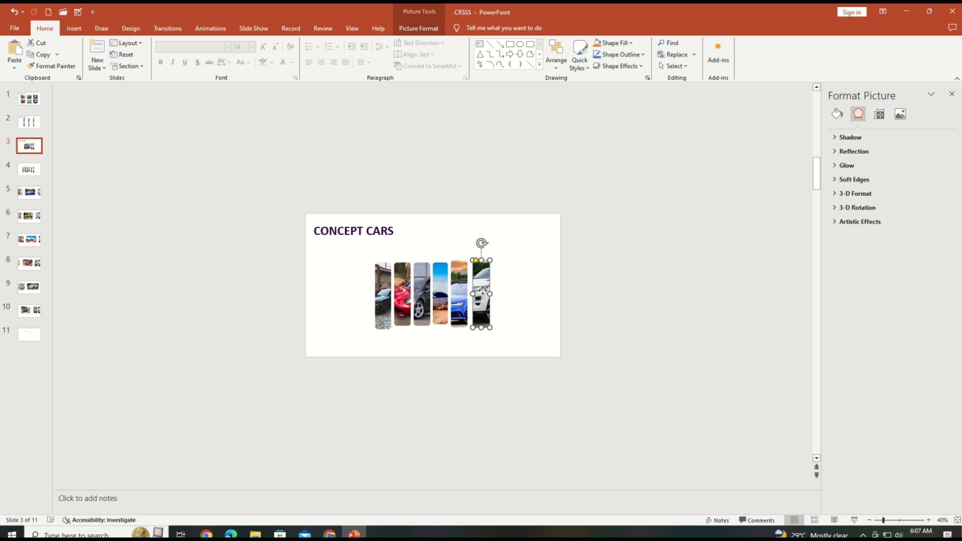
left_click_drag(483, 290, 481, 291)
Level the bottom edges of the car pictures by shortening the taller ones, starting with the first picture.
left_click(384, 323)
left_click_drag(384, 330, 383, 324)
left_click(464, 331)
left_click(440, 323)
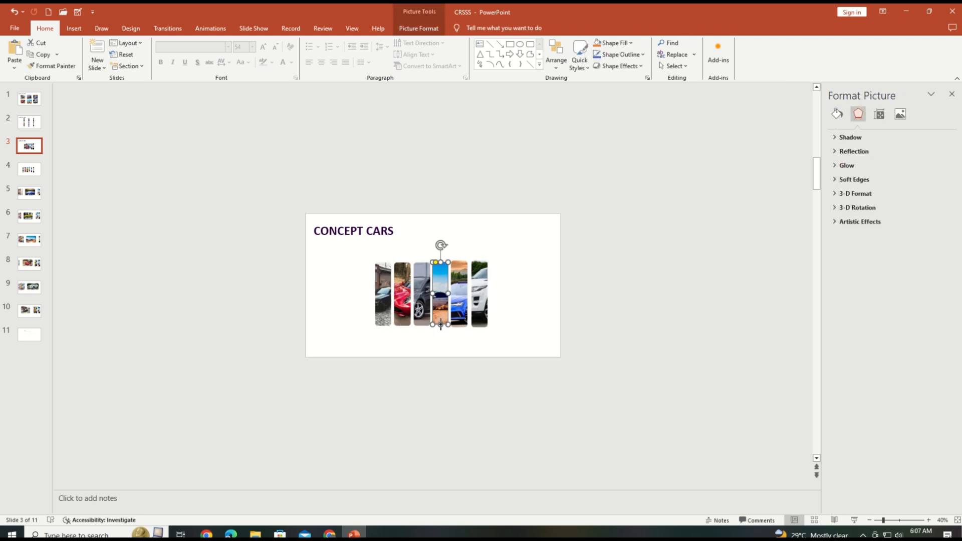
left_click(462, 328)
left_click(459, 324)
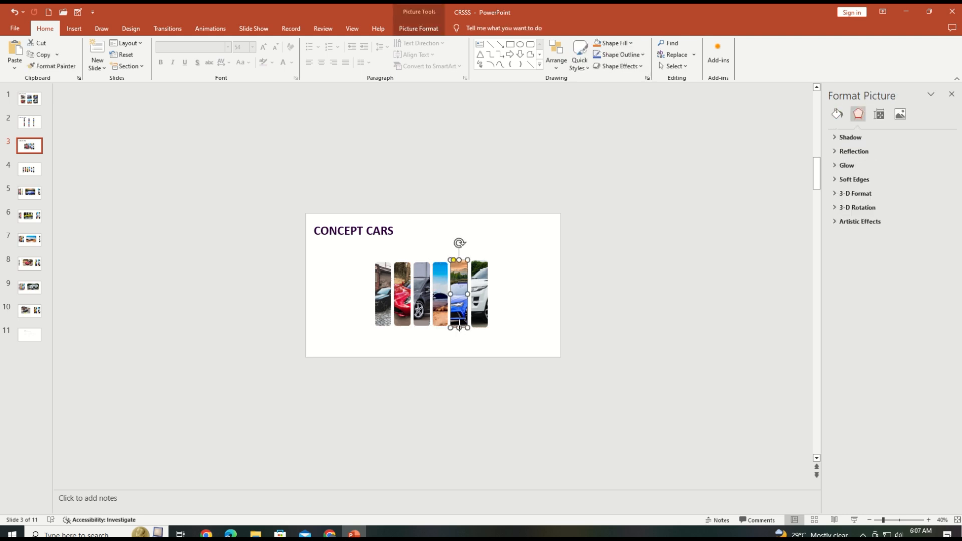